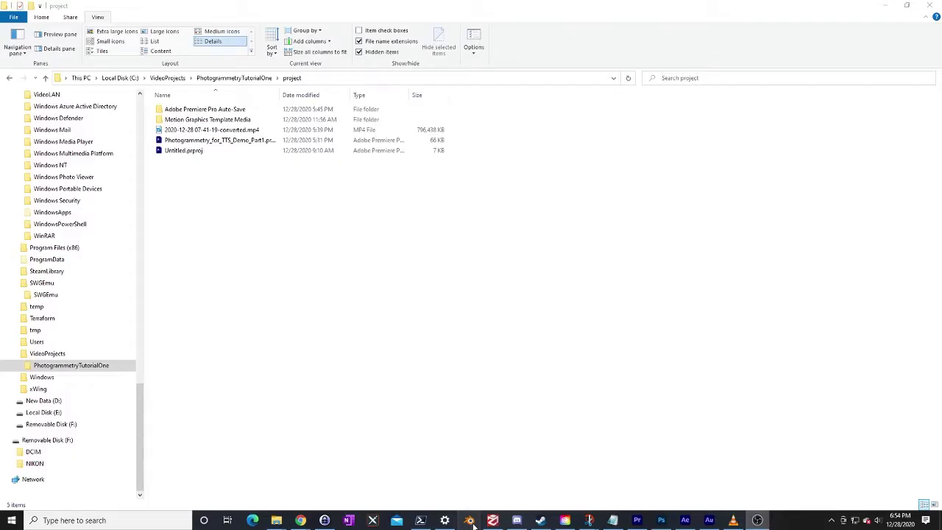
Step: Launch Blender 2.83 from the taskbar so its splash screen appears
click(469, 520)
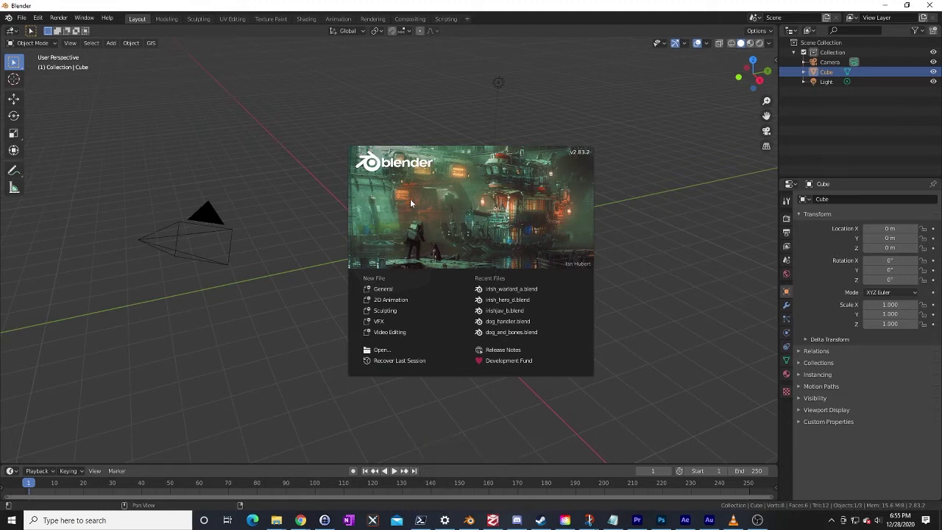
Step: Start a General new scene and orbit and zoom around the default cube
click(382, 289)
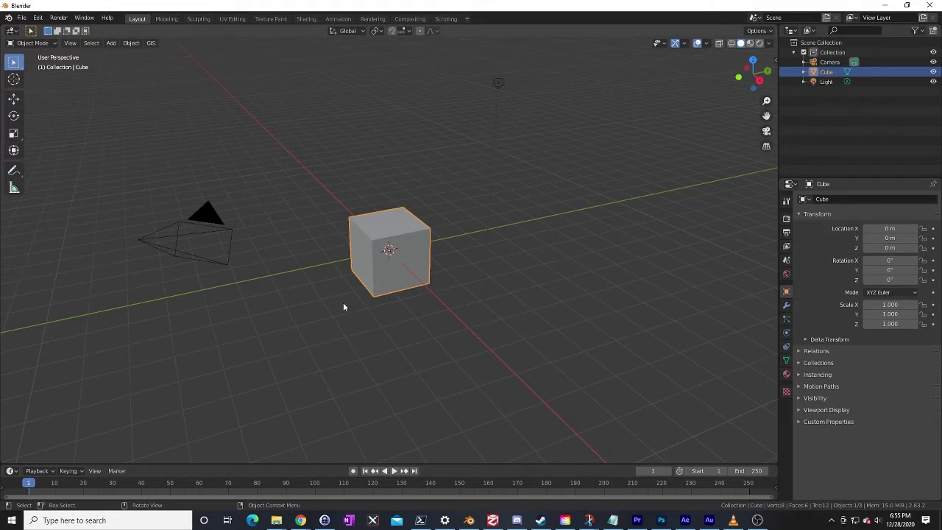
middle_drag(342, 307, 410, 264)
scroll(461, 312, up, 2)
scroll(470, 245, up, 2)
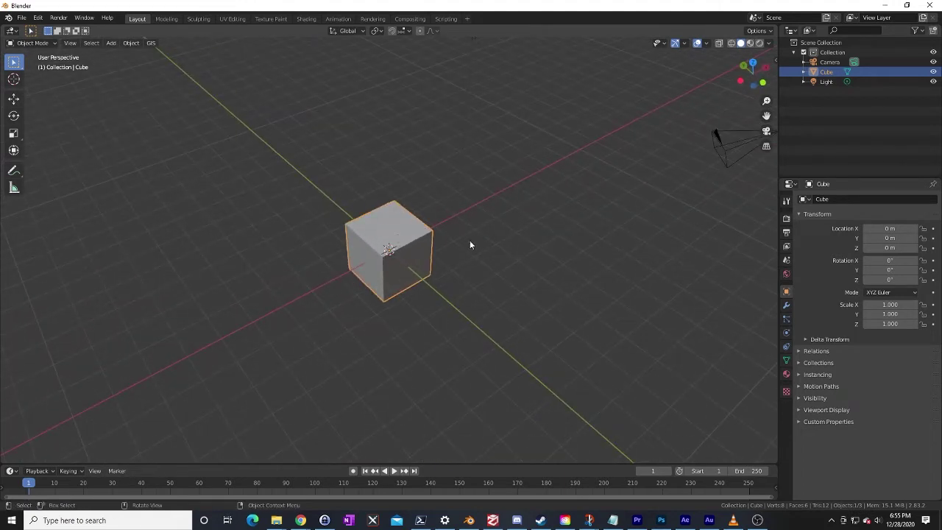
scroll(470, 245, down, 4)
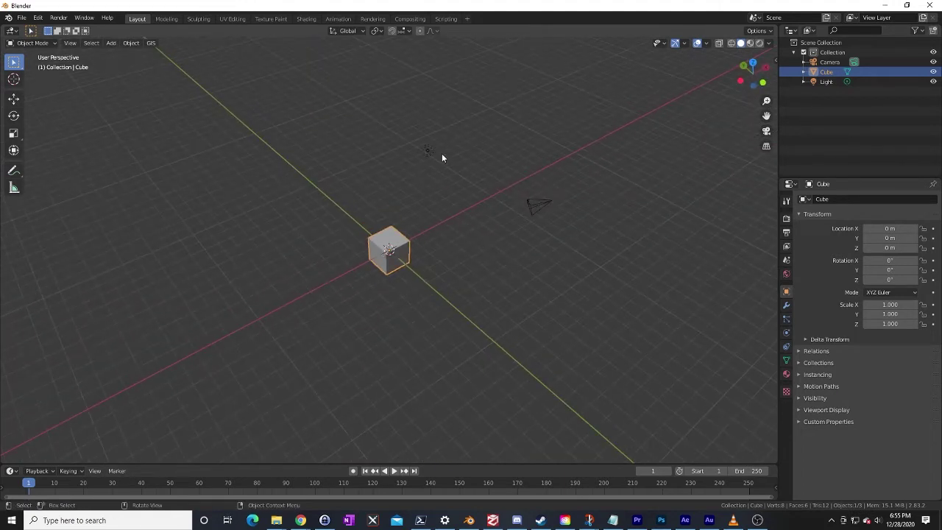
click(475, 237)
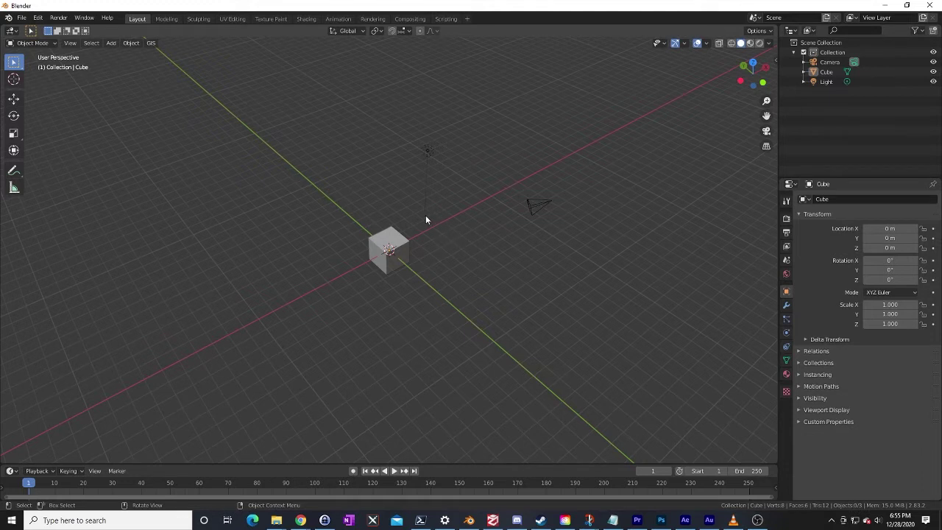
Step: Delete the default light, camera and cube, leaving the Collection empty
click(427, 153)
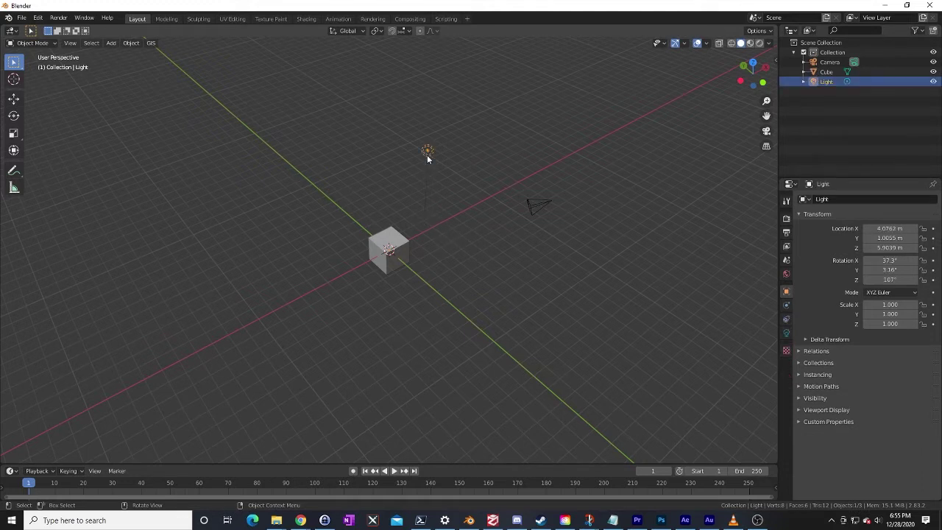
key(Delete)
click(534, 206)
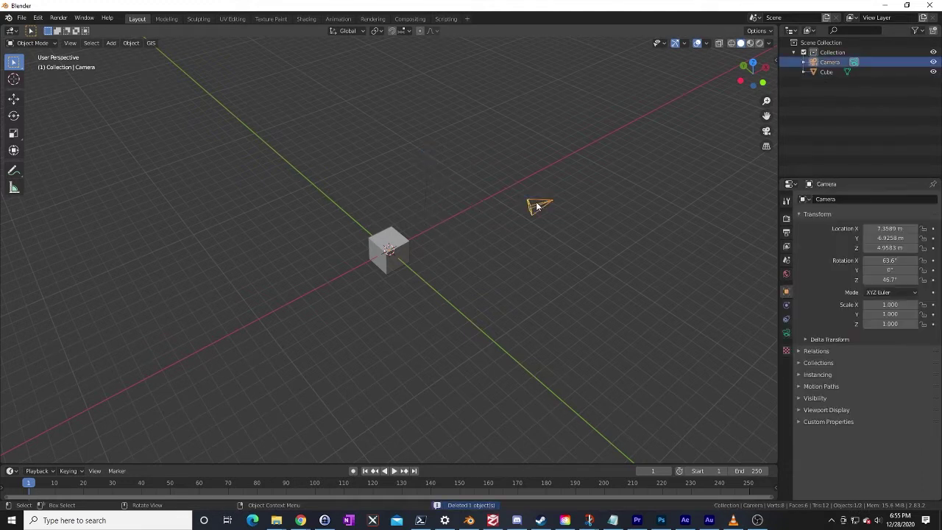
key(Delete)
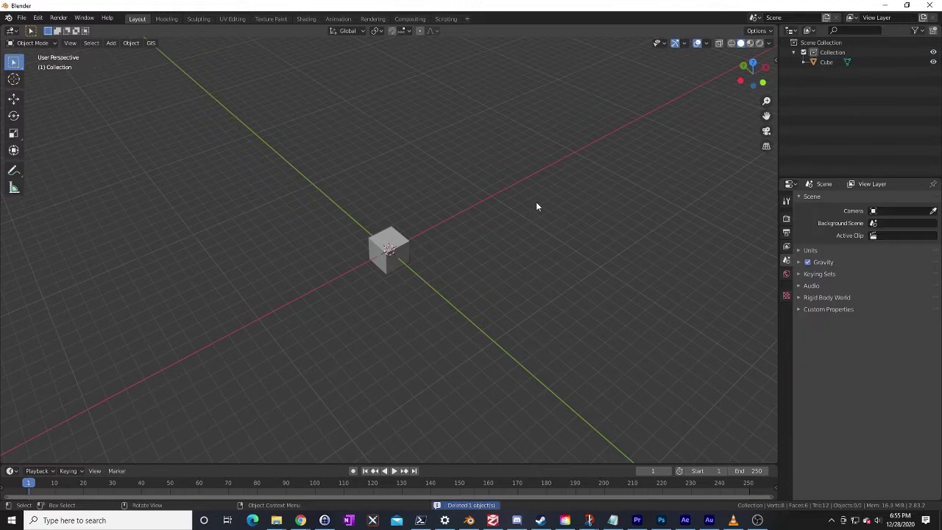
click(398, 244)
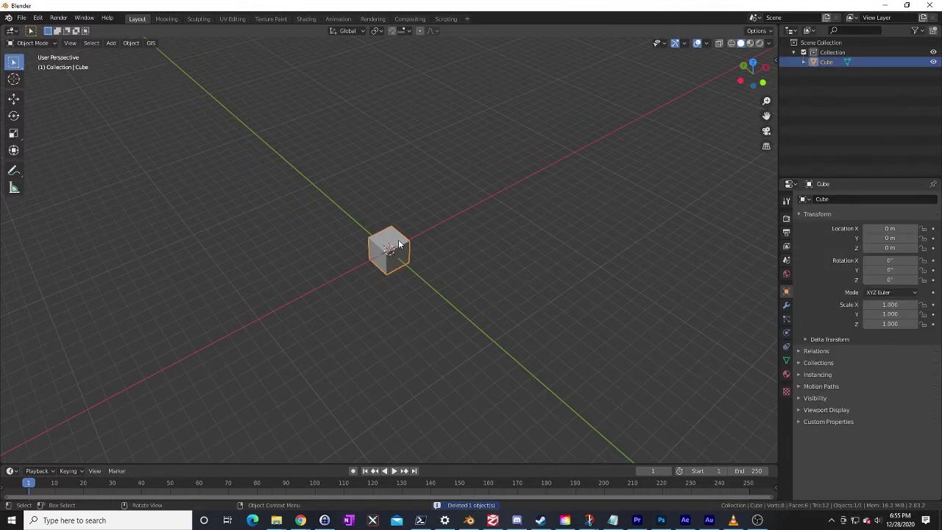
key(Delete)
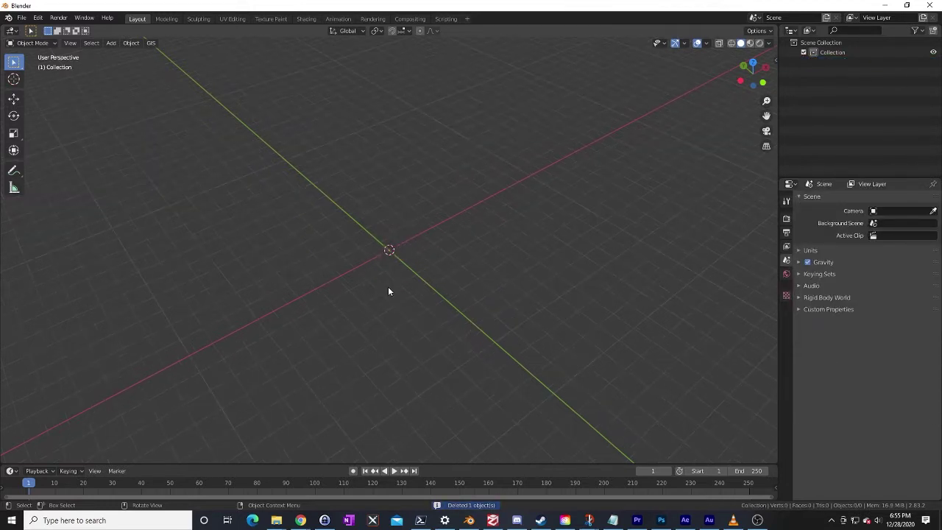
middle_drag(396, 289, 294, 259)
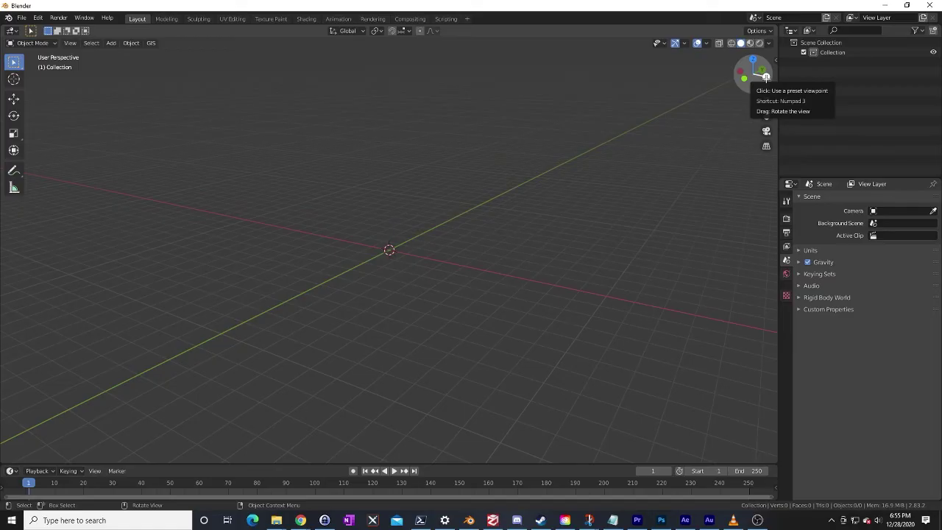
Step: Try the right, back and top preset views, finishing on Right Orthographic
click(765, 77)
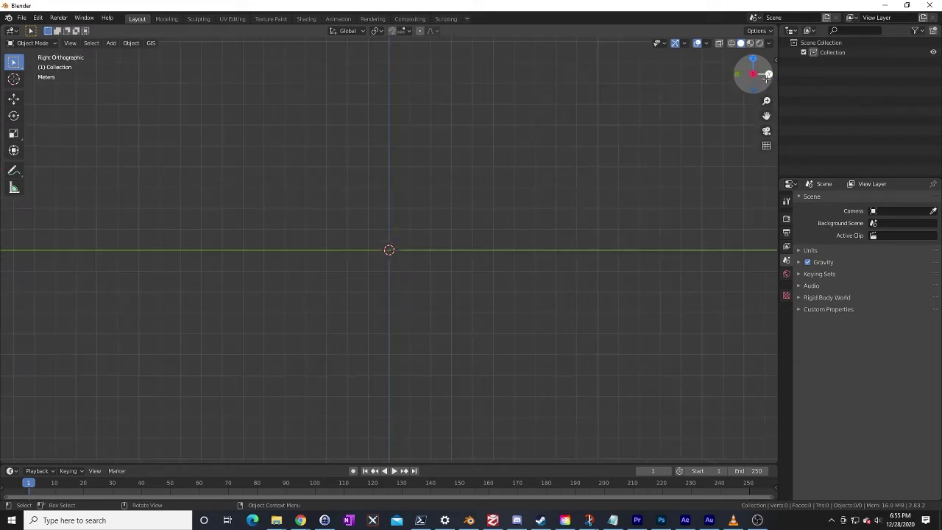
click(767, 74)
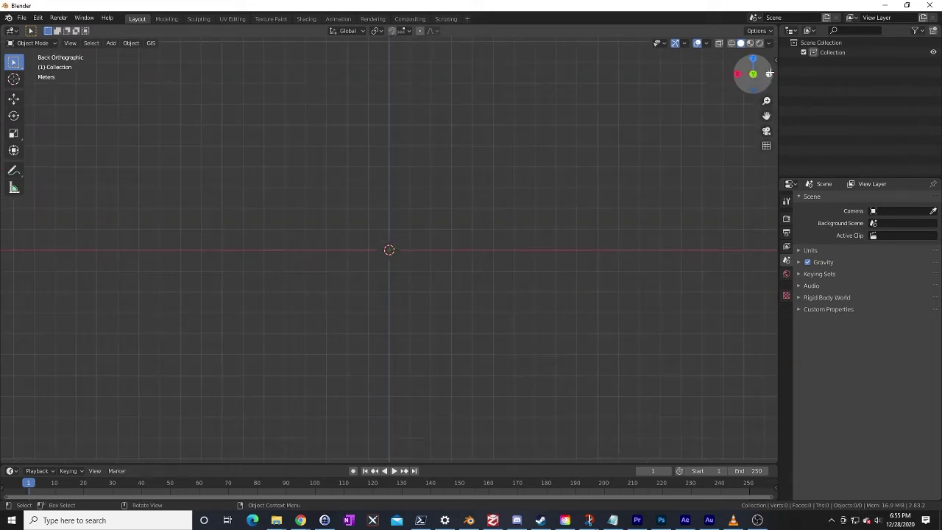
click(736, 74)
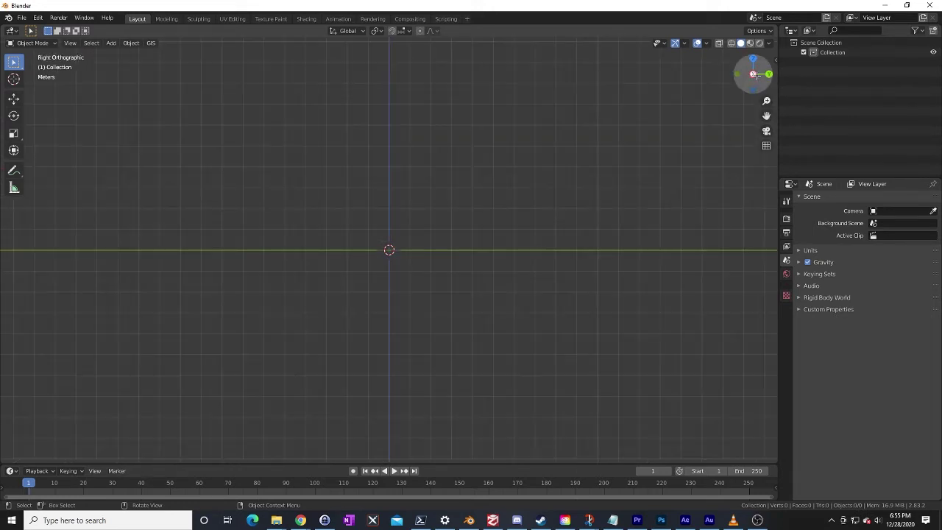
click(752, 59)
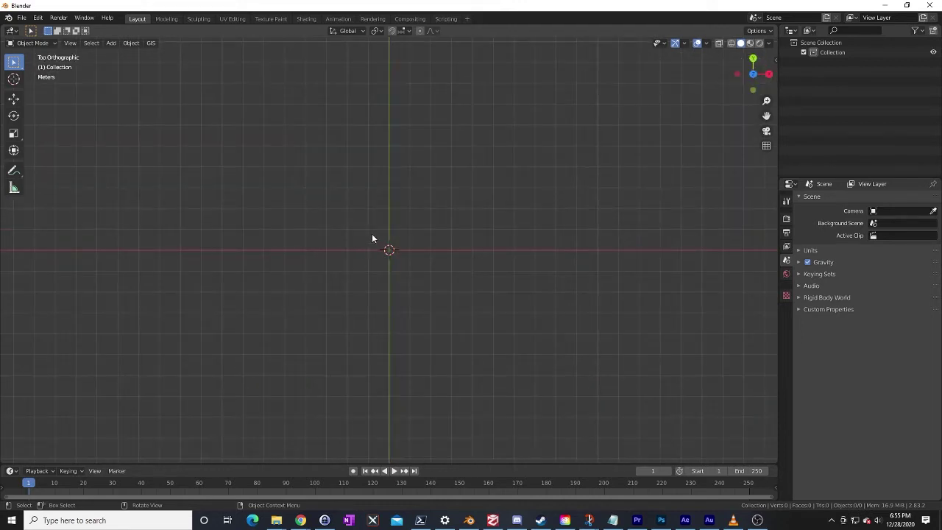
click(768, 73)
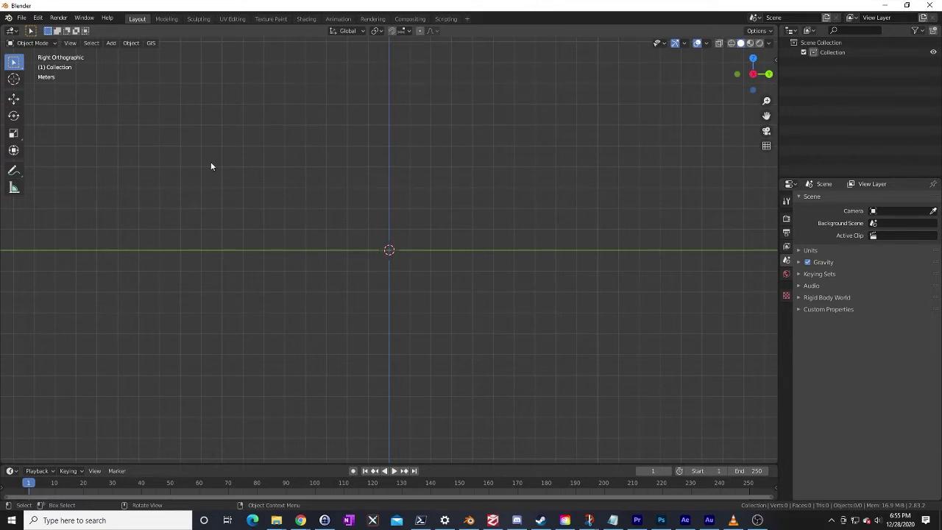
Step: Start a Wavefront (.obj) import from the File menu
click(21, 19)
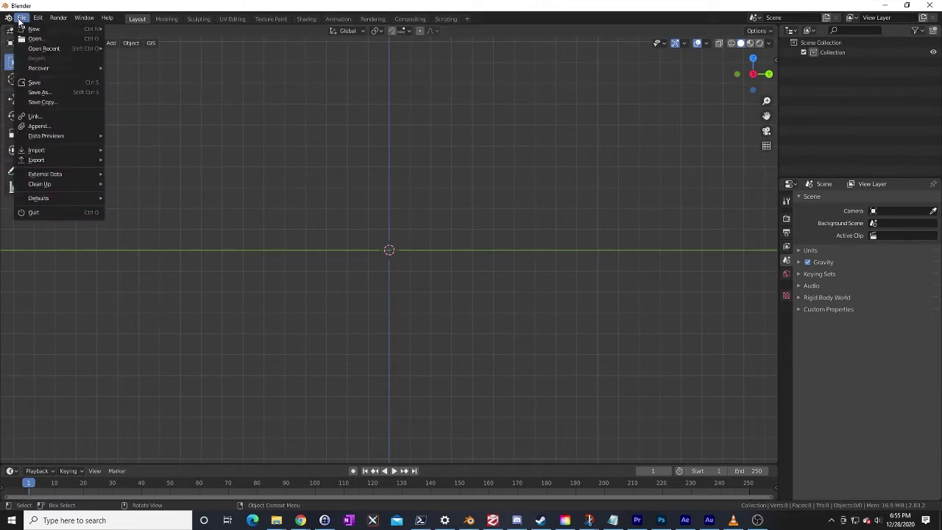
click(20, 20)
click(21, 19)
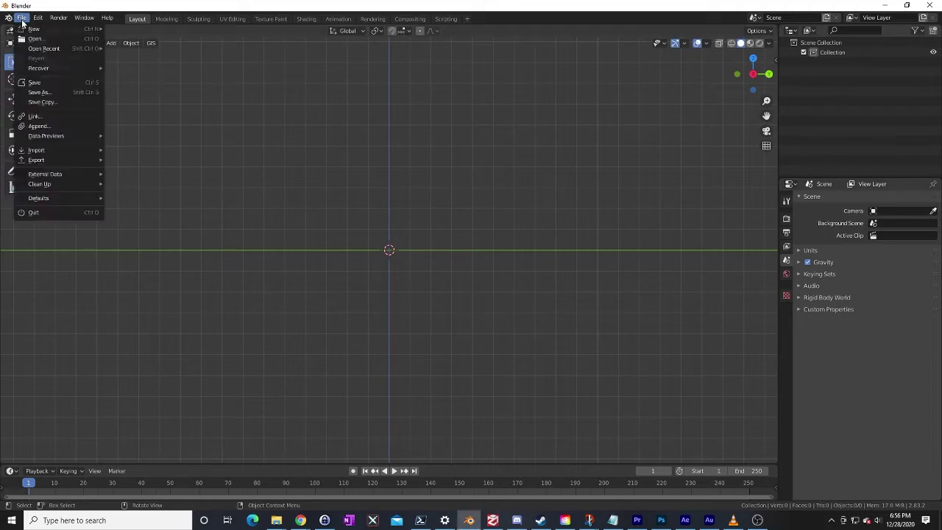
mouse_move(31, 149)
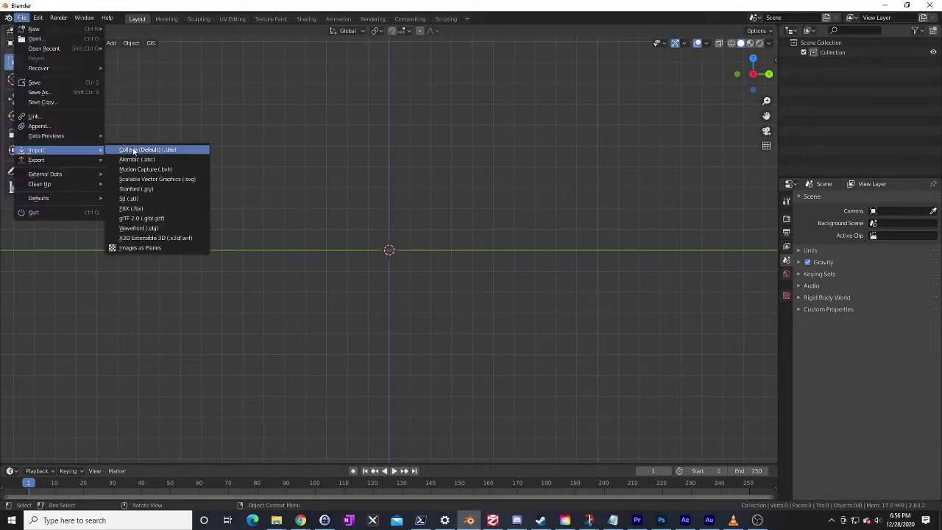
click(159, 227)
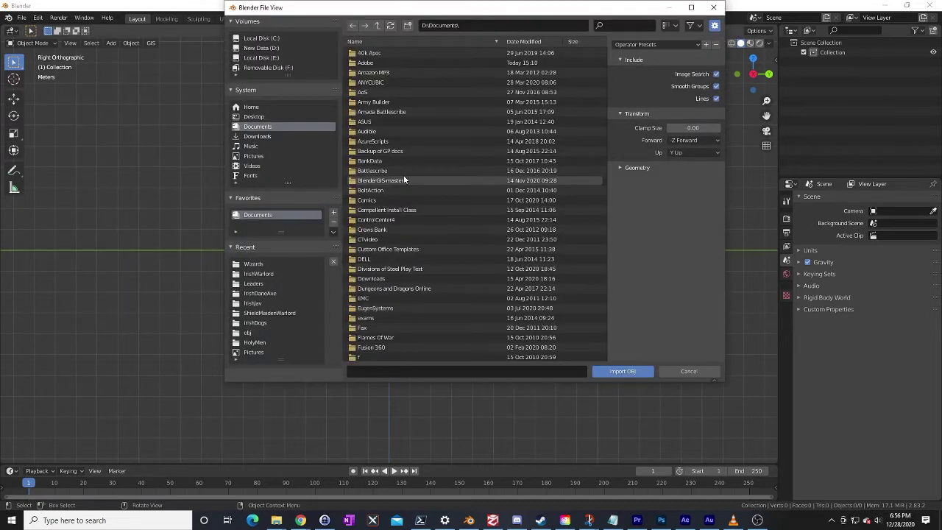
Step: Browse to miniPhotoGrammerty > Fantasy > Humans > Wizards and import wizard_a.obj
click(262, 274)
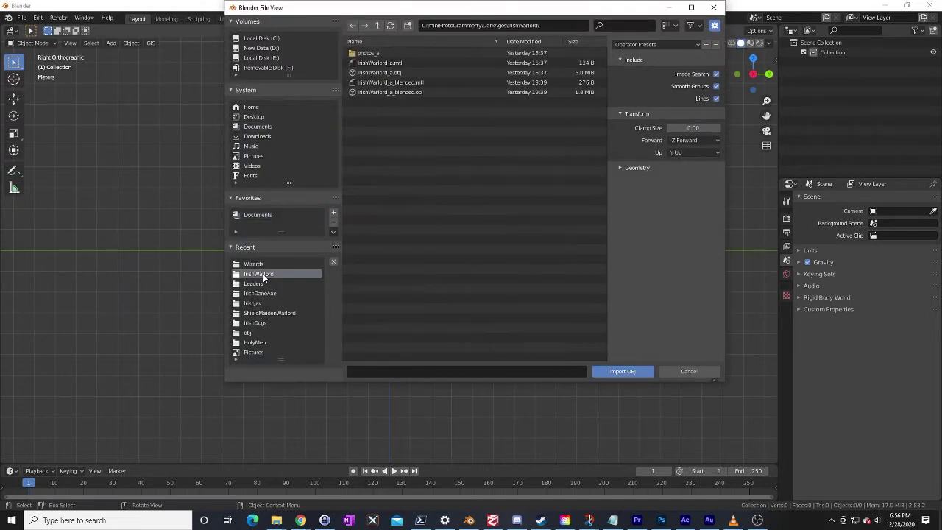
click(377, 28)
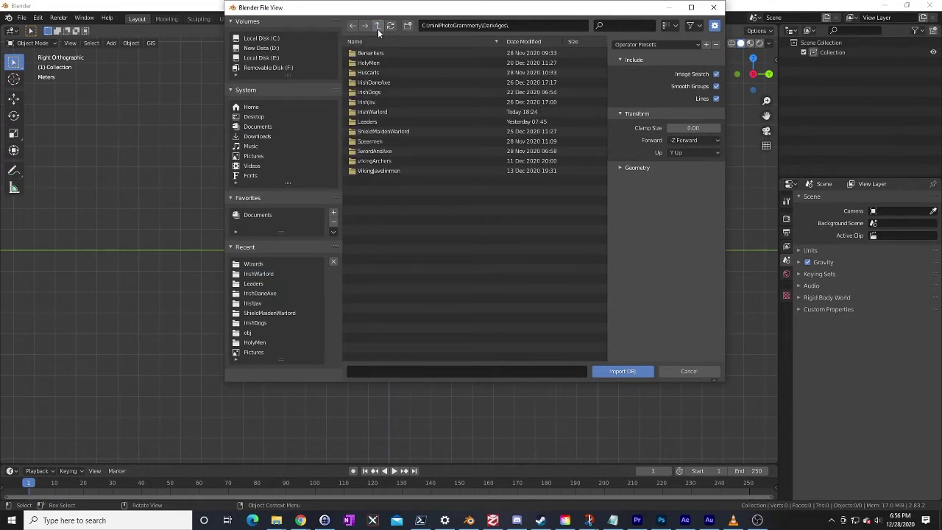
click(377, 28)
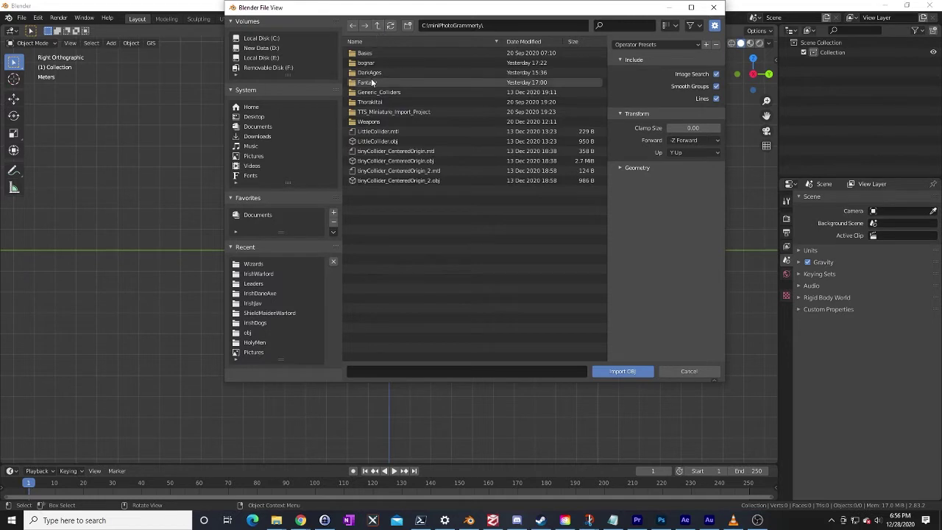
click(371, 82)
double_click(372, 56)
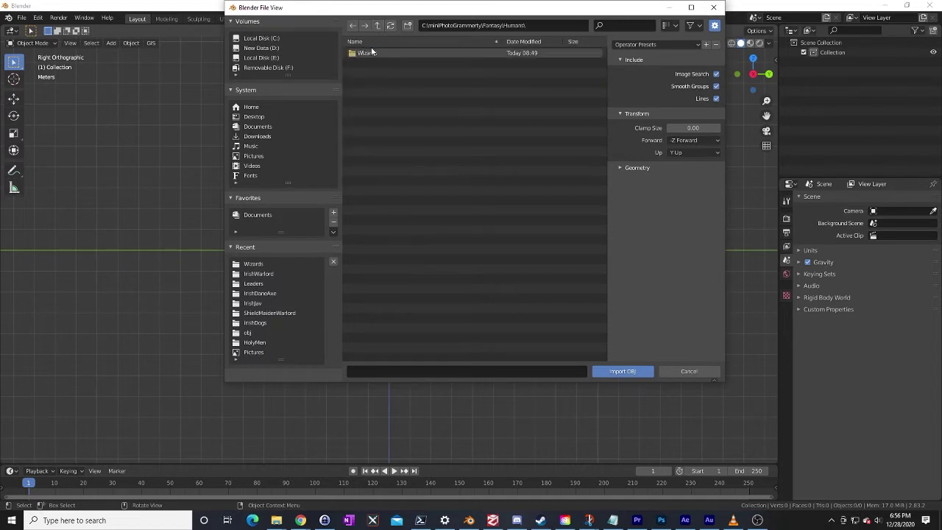
double_click(368, 54)
click(371, 62)
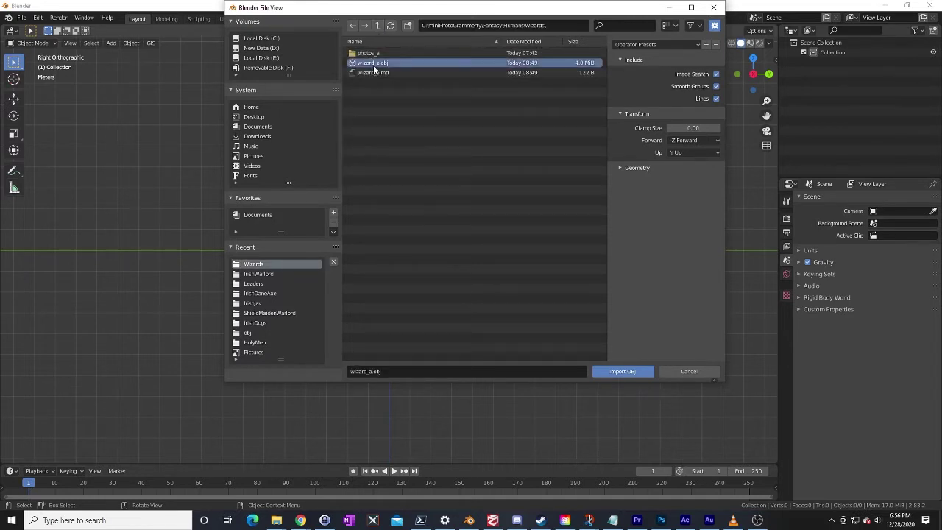
click(618, 373)
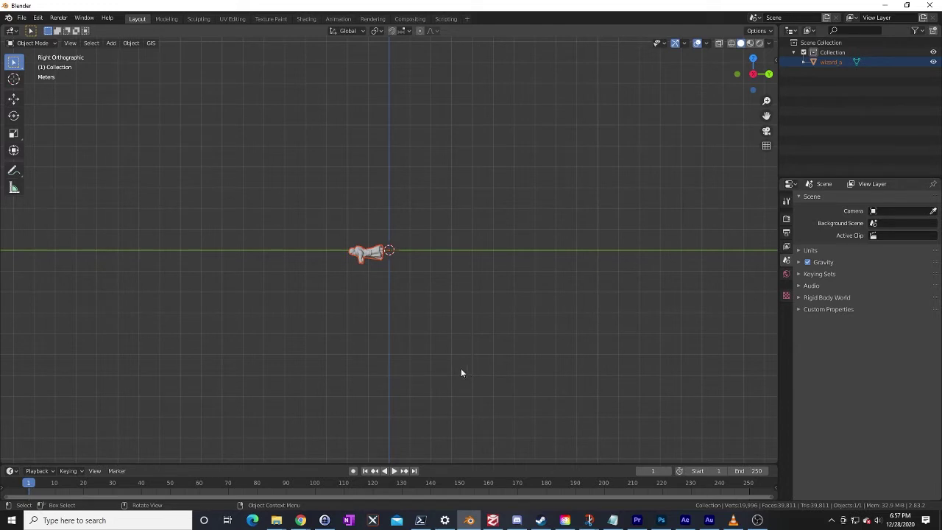
Step: Zoom in, then select and delete the sideways wizard_a mesh
scroll(455, 366, up, 2)
scroll(452, 371, up, 6)
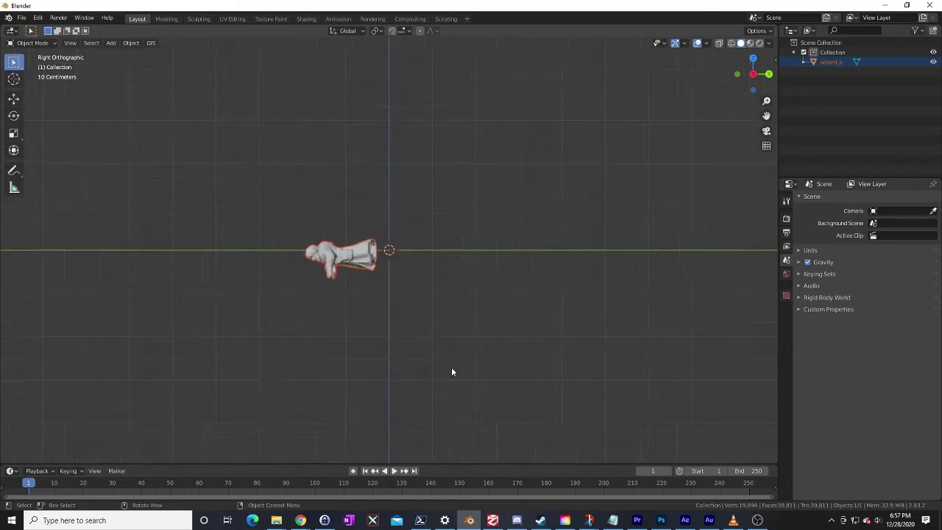
scroll(449, 372, down, 5)
scroll(444, 373, down, 2)
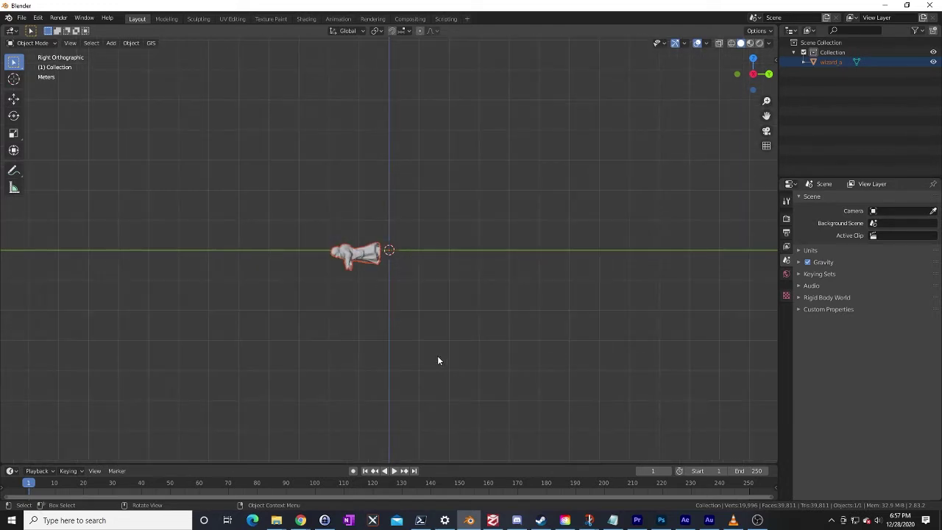
scroll(361, 338, up, 3)
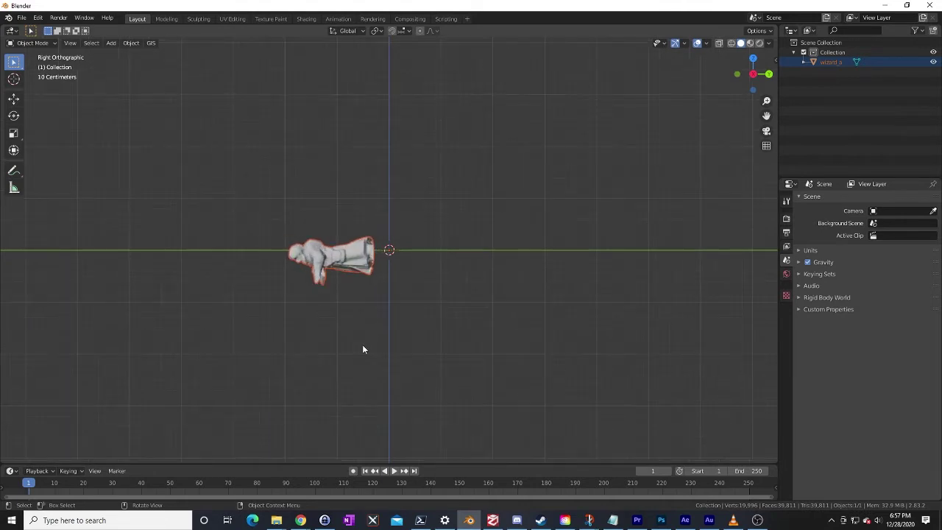
click(335, 257)
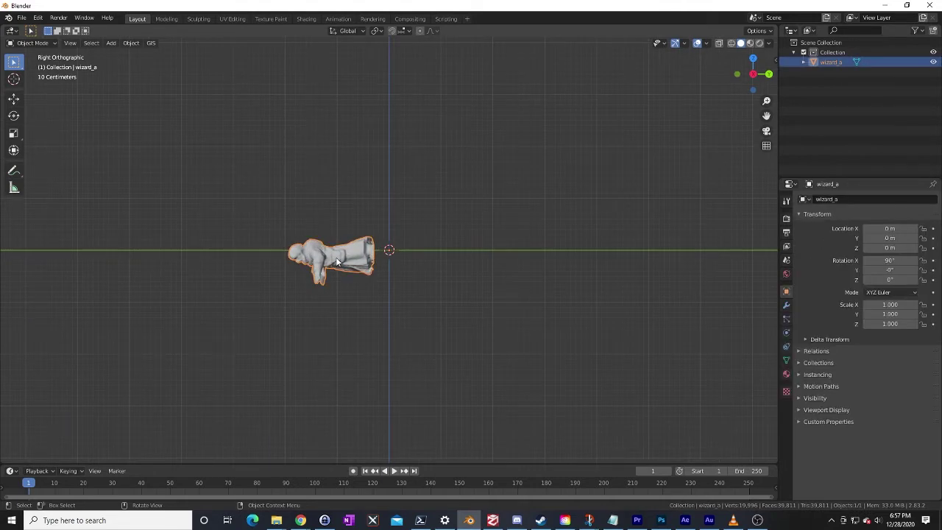
key(Delete)
click(20, 19)
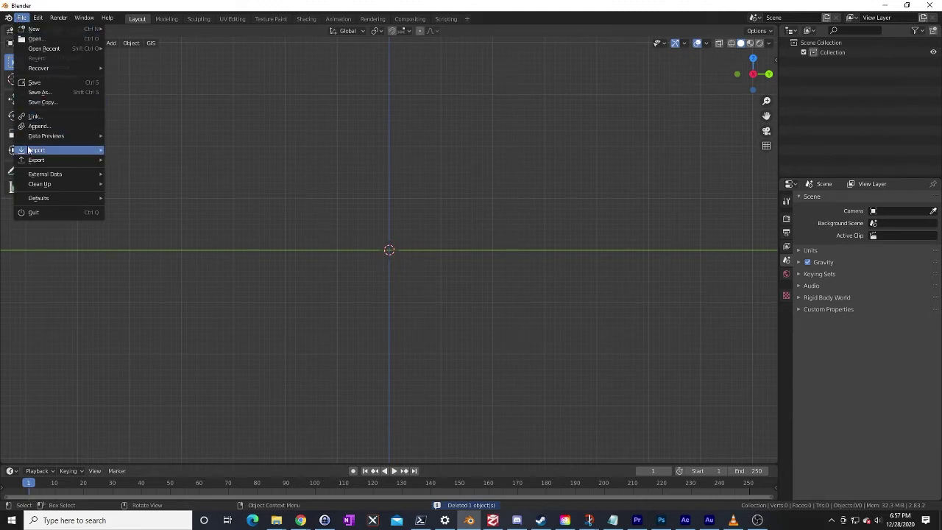
Step: Re-import wizard_a.obj with the ImportFrom3DZephMesh preset (-X Forward, Z Up)
mouse_move(28, 150)
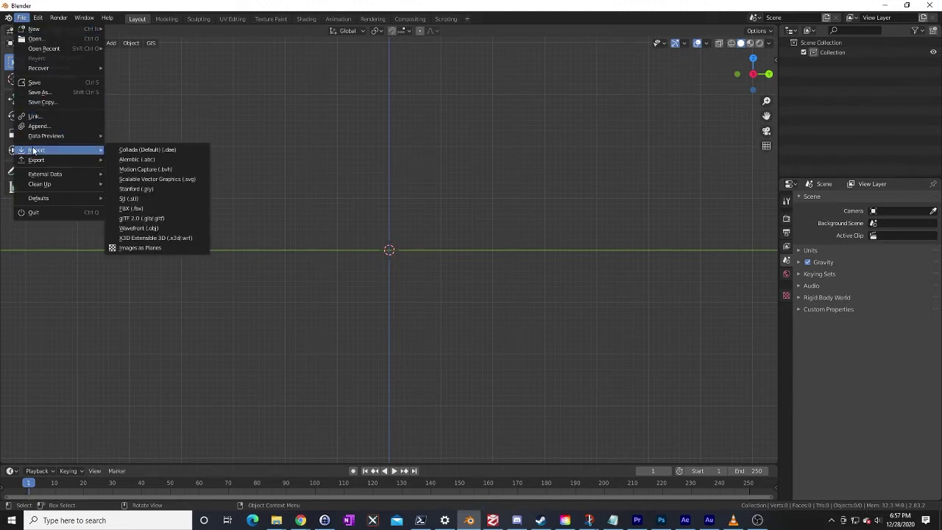
click(166, 228)
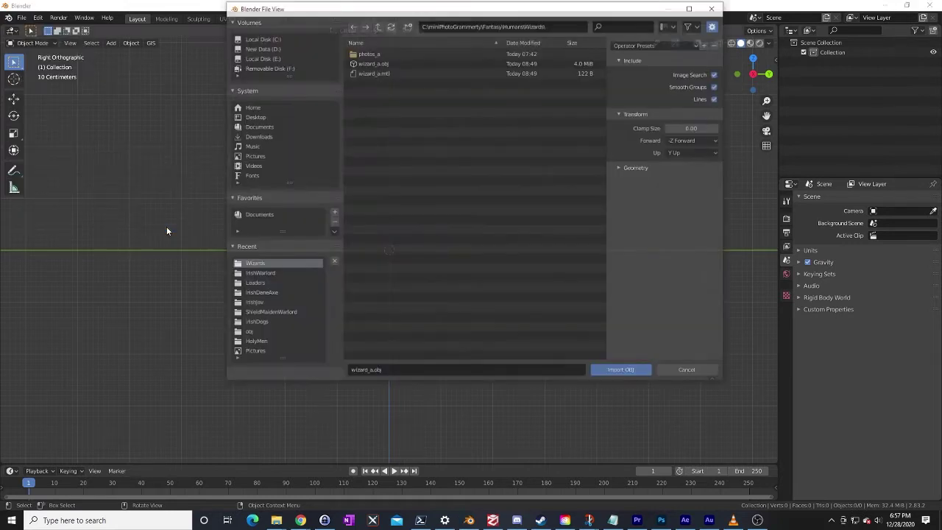
click(377, 63)
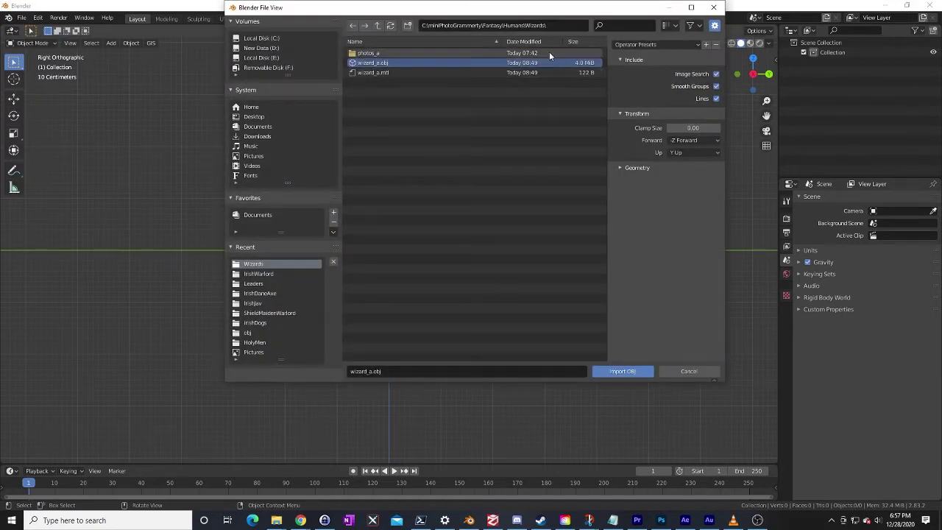
click(667, 45)
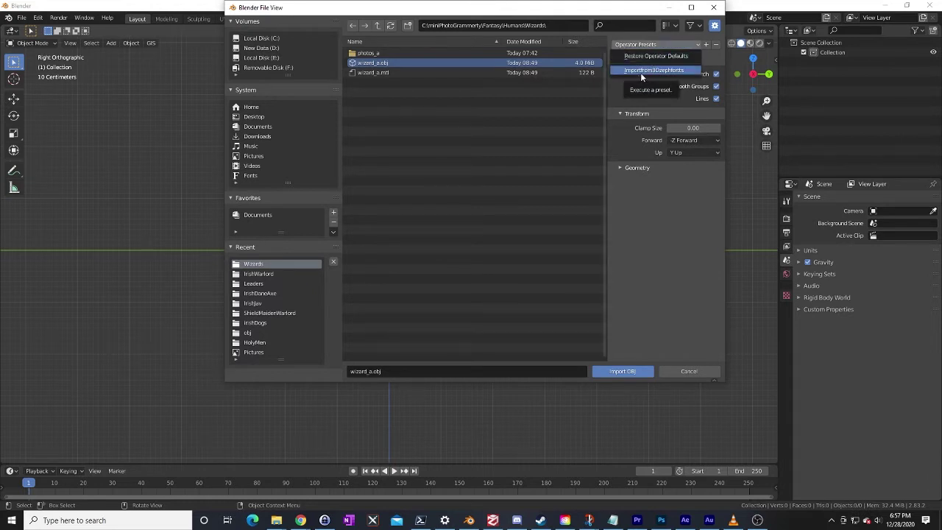
click(640, 71)
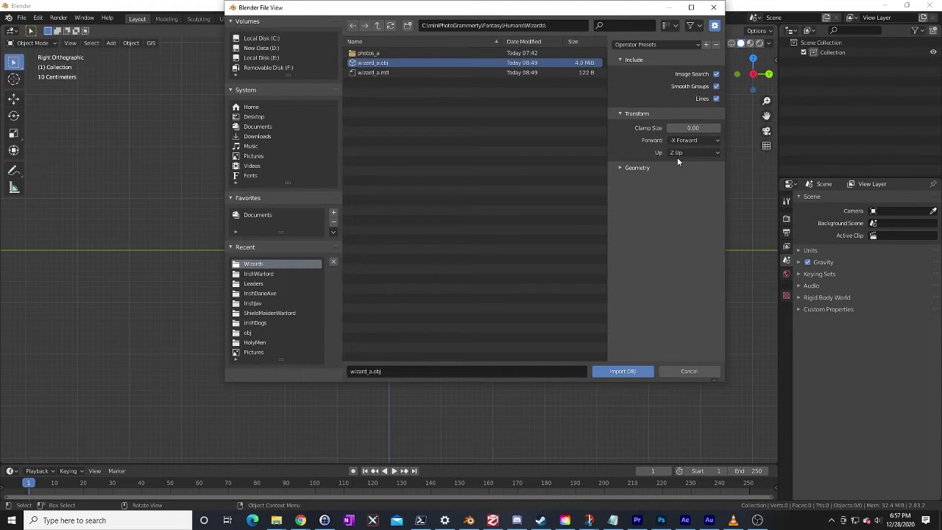
click(621, 167)
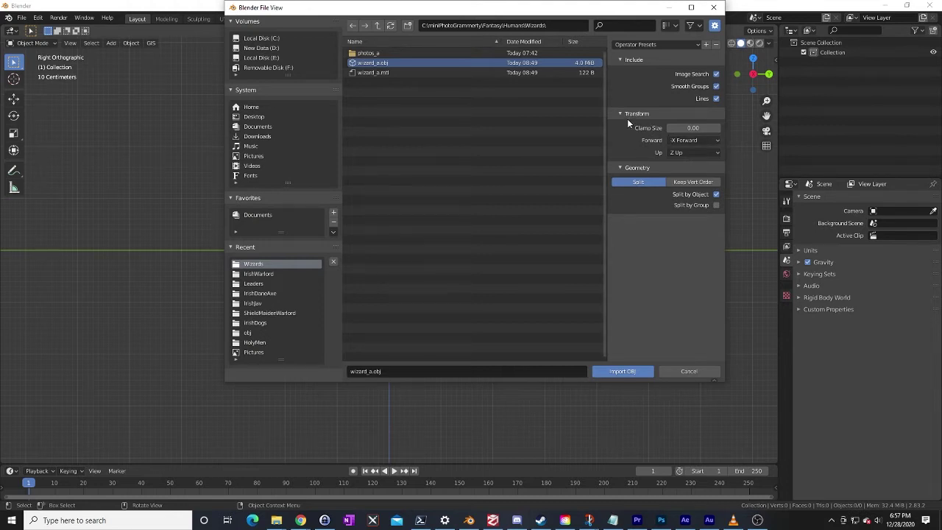
click(628, 373)
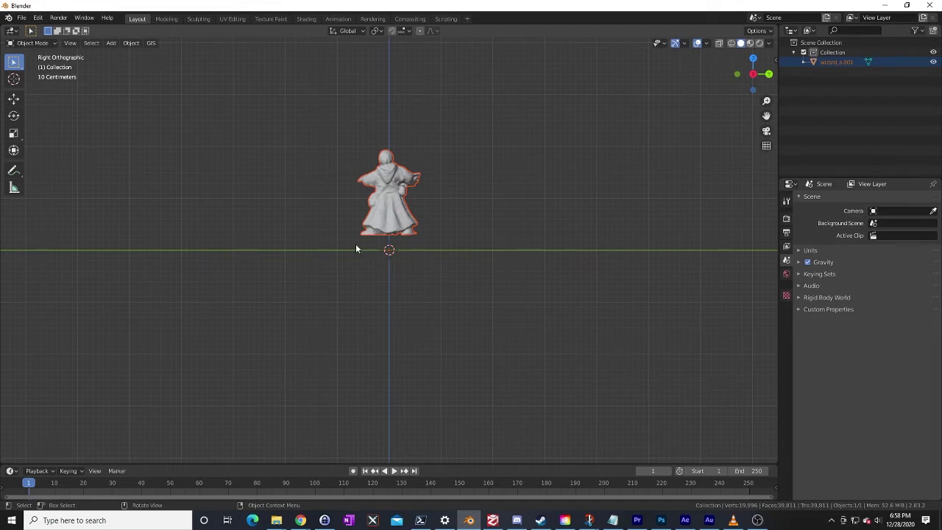
Step: Orbit and zoom around wizard_a.001 to confirm it stands upright on the grid
middle_drag(355, 248, 417, 313)
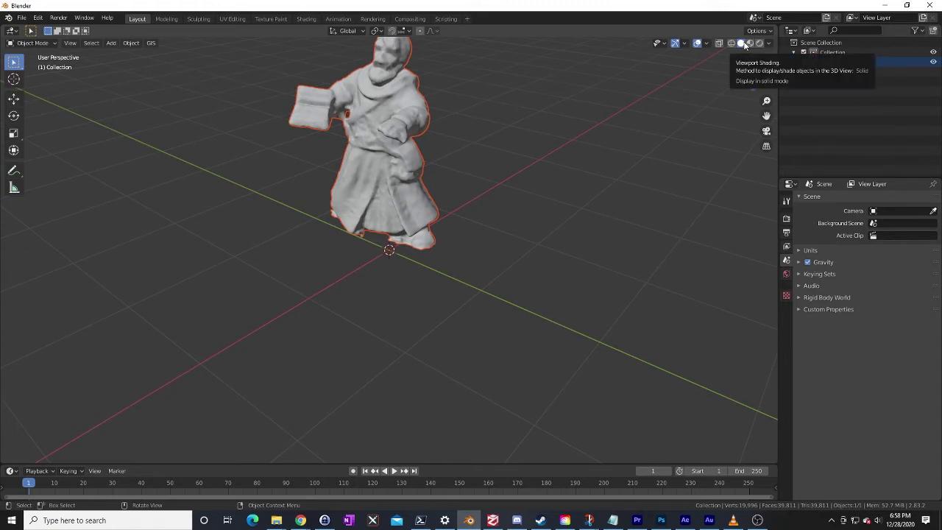
middle_drag(510, 232, 537, 251)
scroll(335, 214, up, 3)
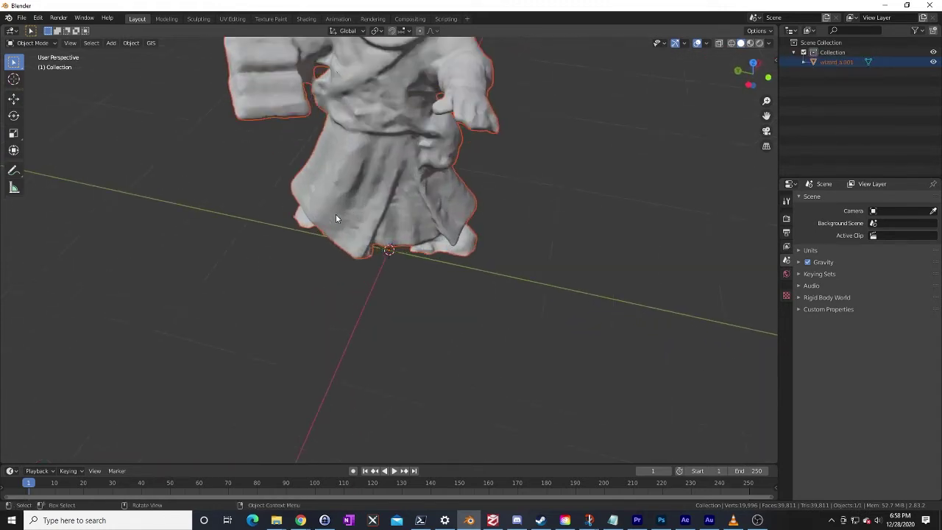
scroll(304, 257, down, 3)
middle_drag(304, 258, 324, 247)
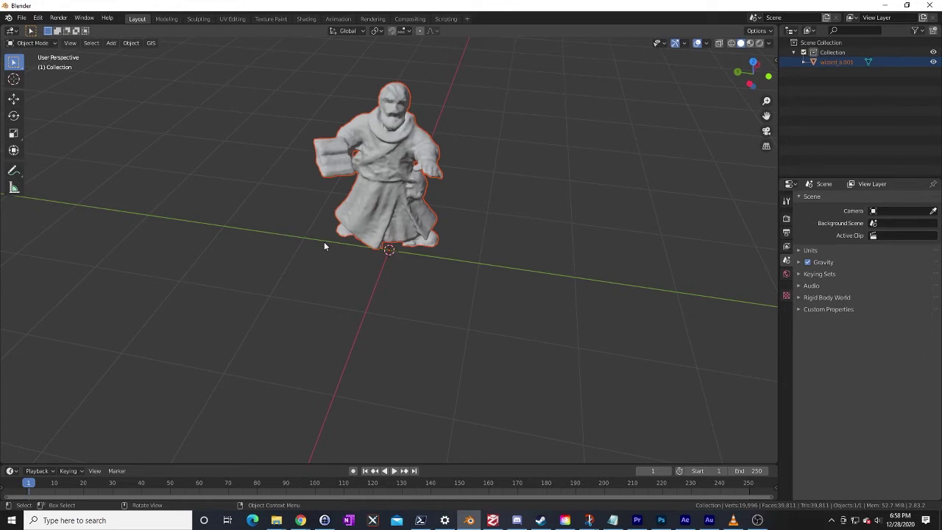
Step: Switch to Material Preview to reveal the wizard's blue robe and open book
click(751, 43)
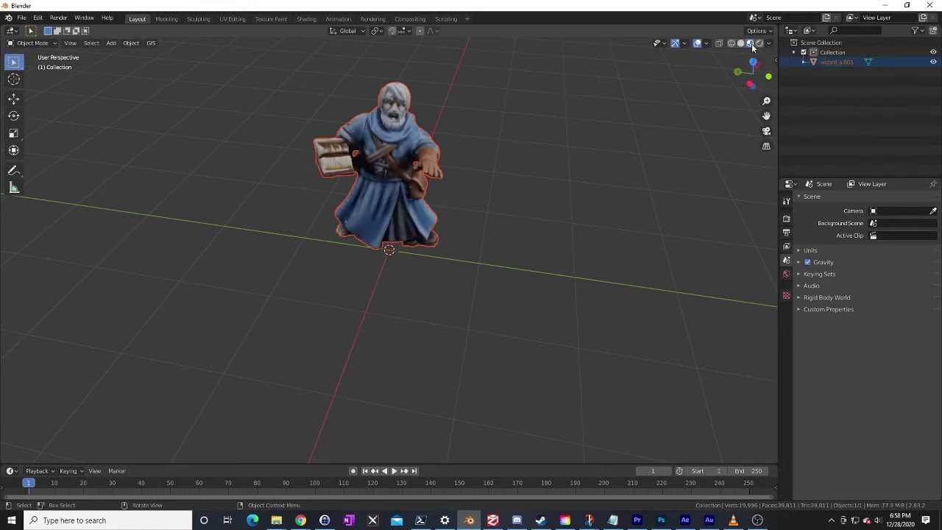
middle_drag(445, 347, 426, 316)
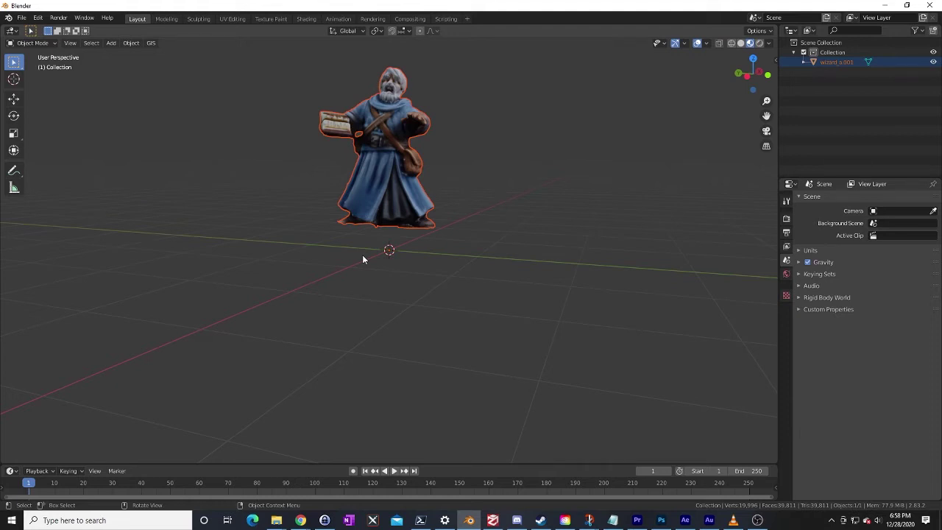
scroll(357, 247, up, 3)
scroll(360, 252, down, 3)
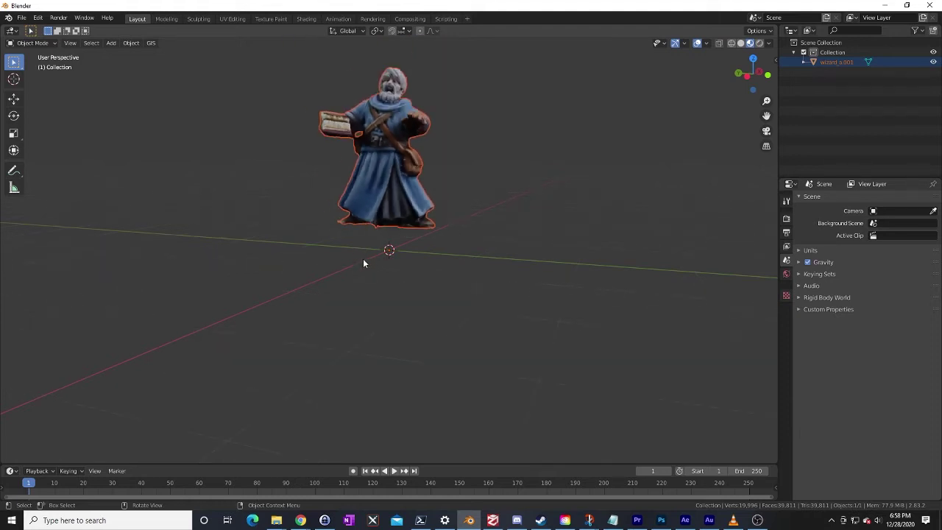